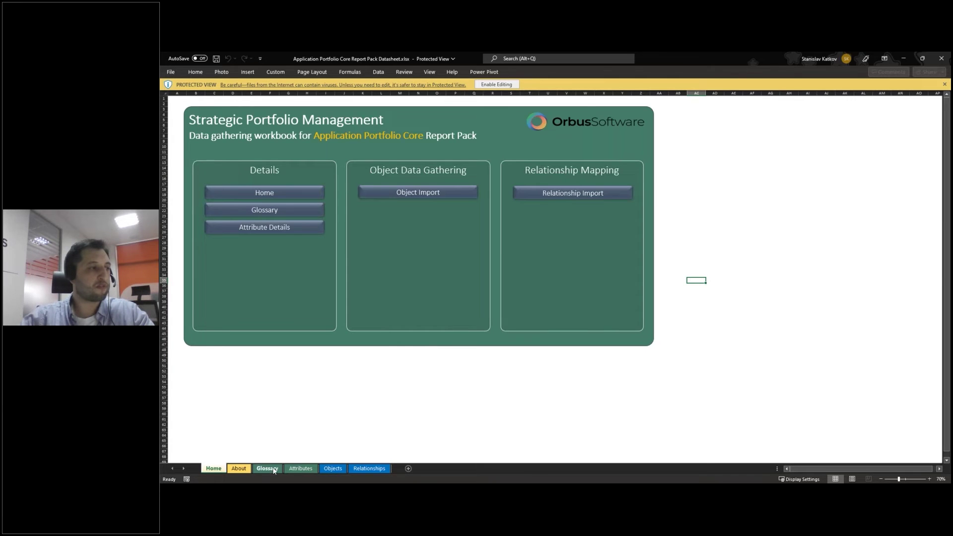
Step: Look over the Objects, Relationships and About sheets, return Home, then switch to Application Portfolio.xlsx
left_click(342, 469)
left_click(361, 467)
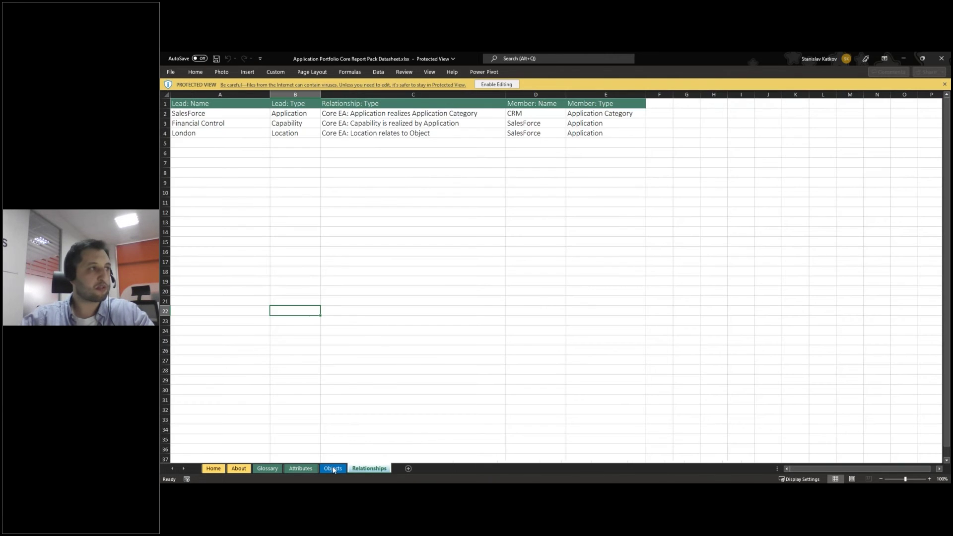
left_click(239, 468)
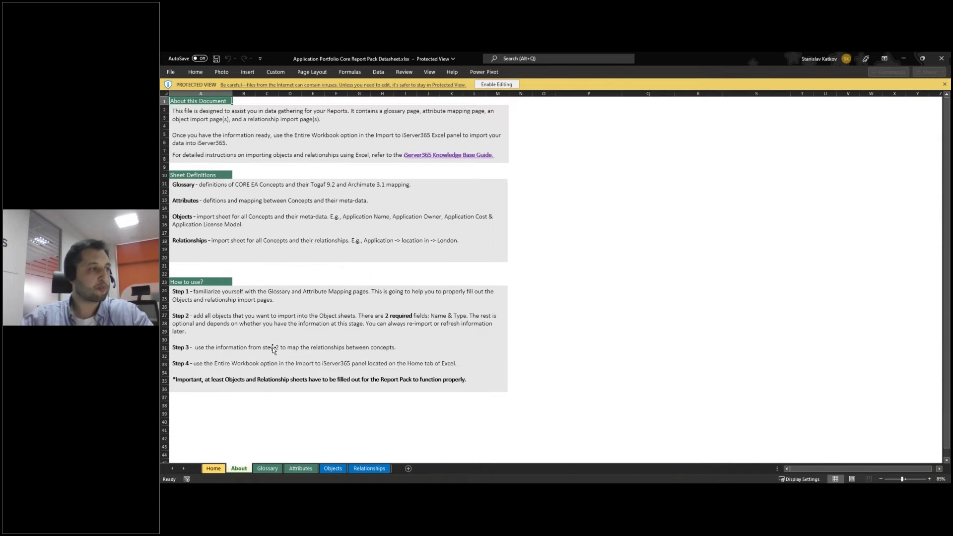
left_click(214, 469)
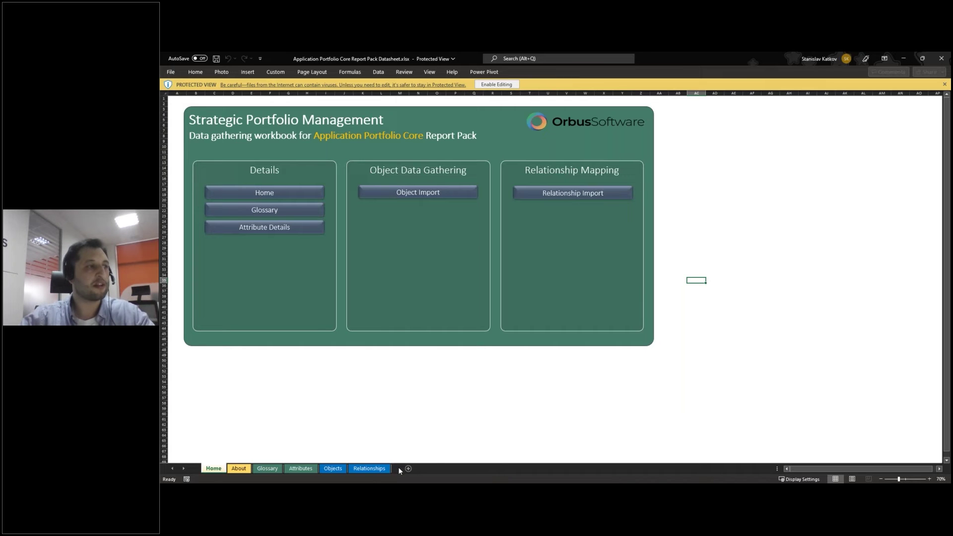
mouse_move(365, 491)
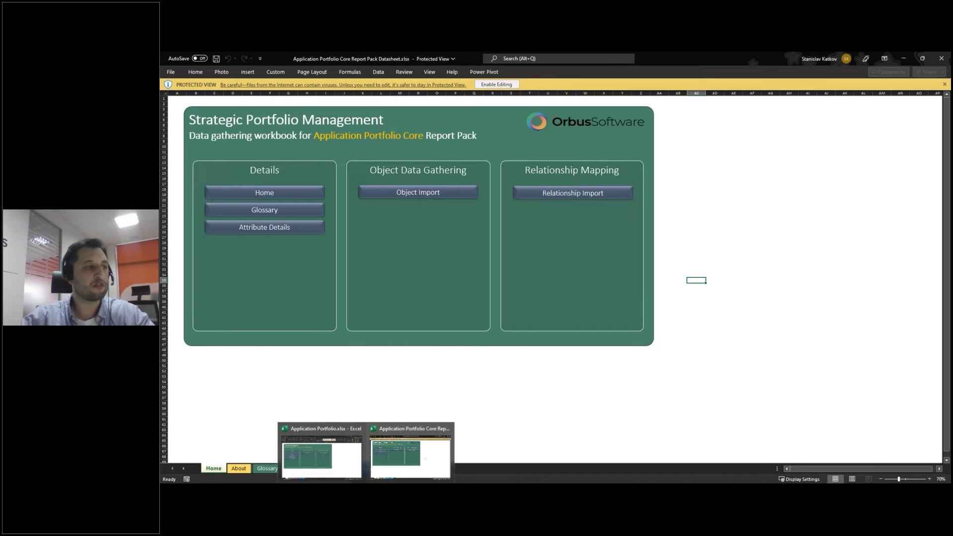
left_click(347, 471)
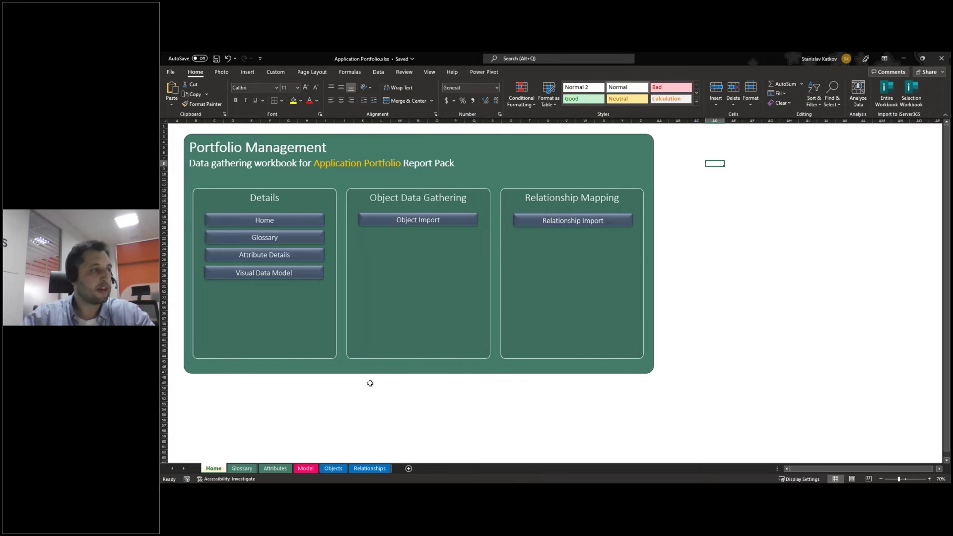
Step: Show the Glossary sheet of object types and relationship examples
left_click(246, 471)
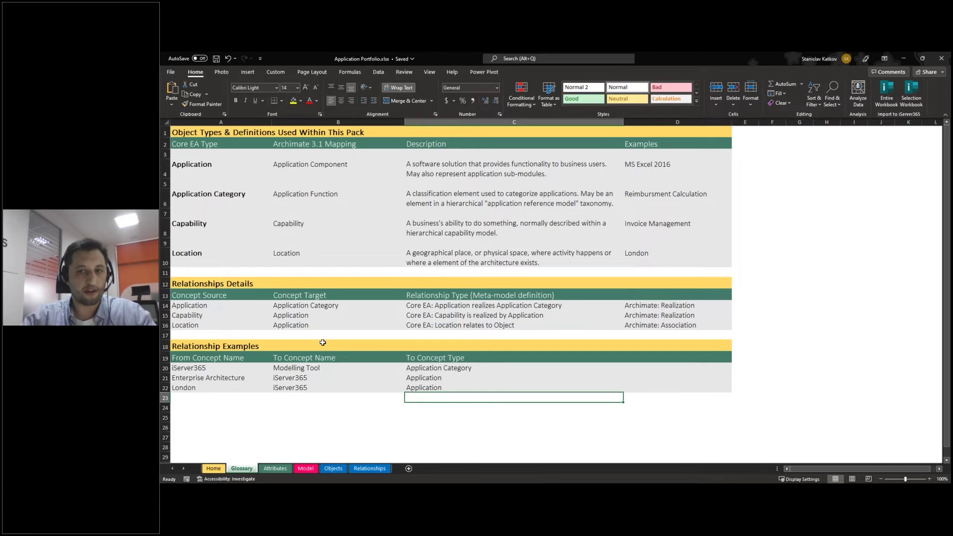
Step: AutoFit the Glossary's column A to its longest entry
left_click(221, 122)
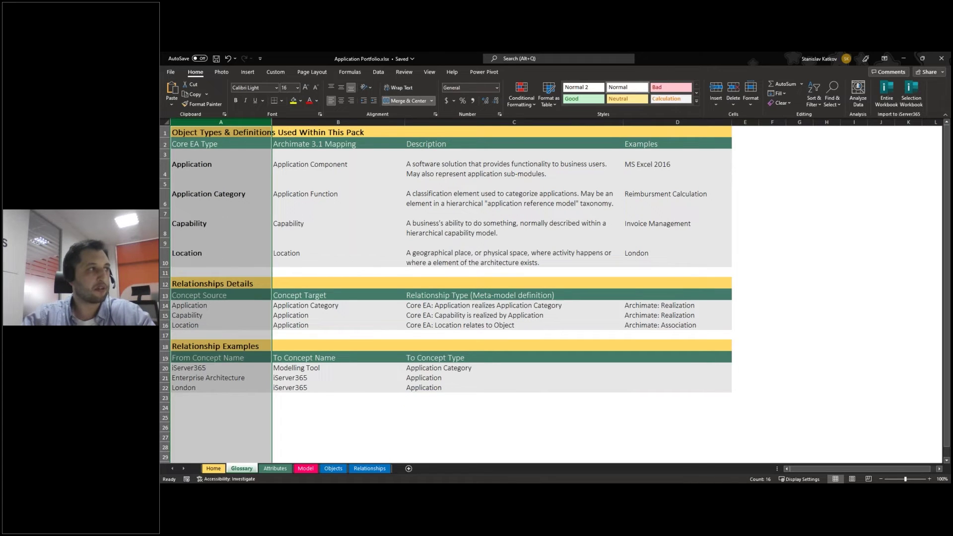
double_click(271, 123)
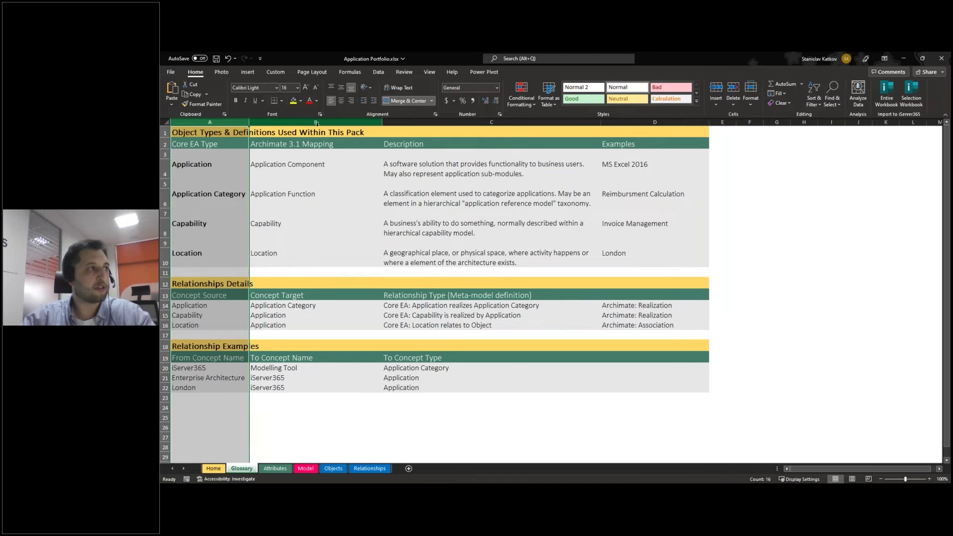
left_click(316, 123)
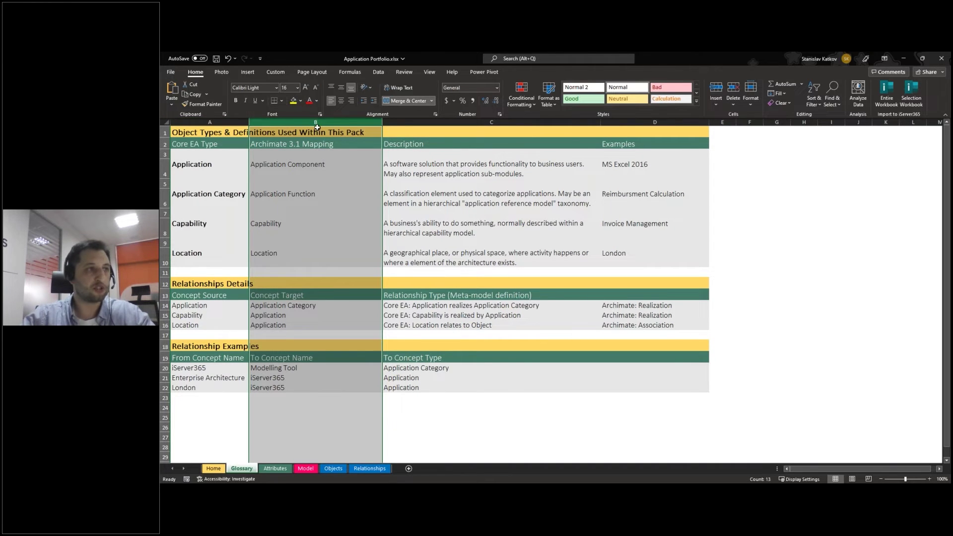
Step: Review the column D examples (MS Excel 2016, Invoice Management, London), then go to Attributes
left_click(643, 171)
left_click(648, 196)
left_click(635, 226)
left_click(631, 248)
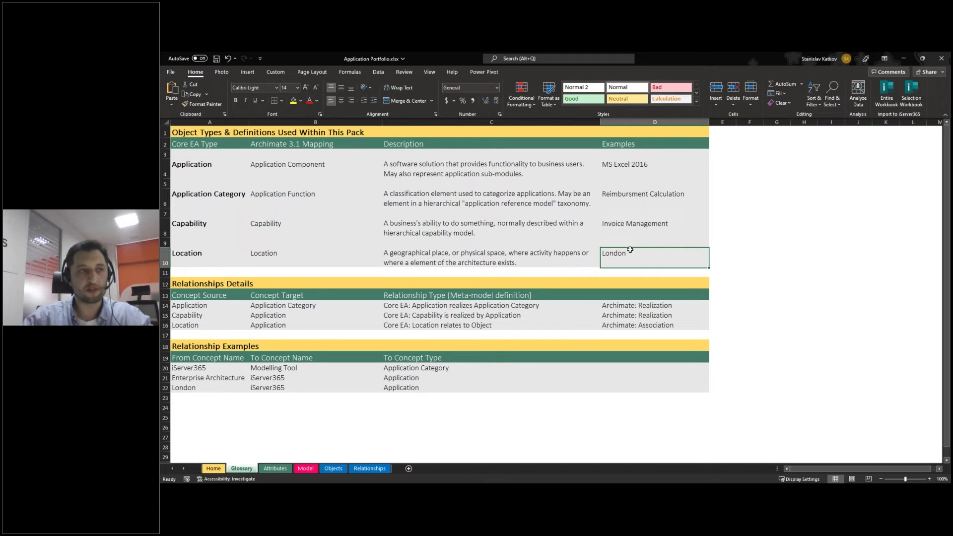
left_click(641, 230)
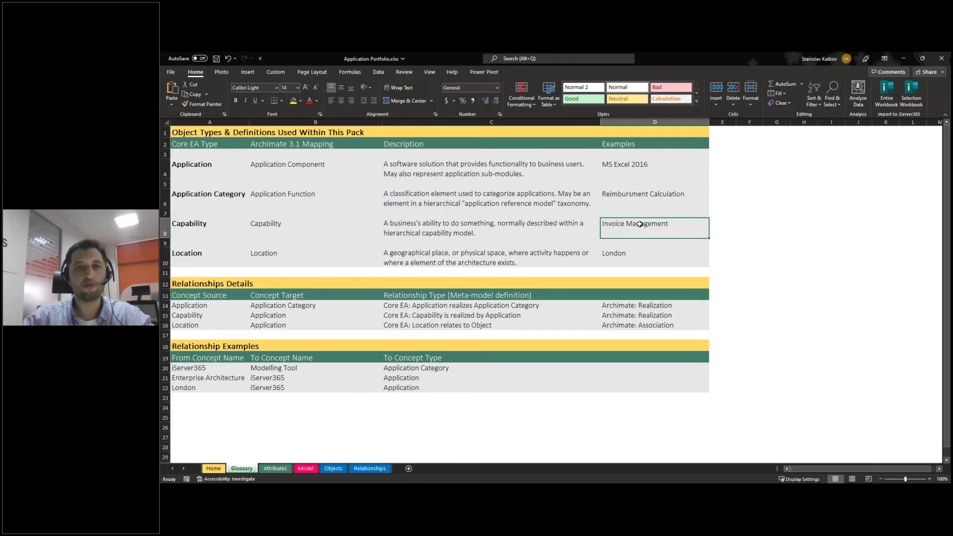
left_click(652, 256)
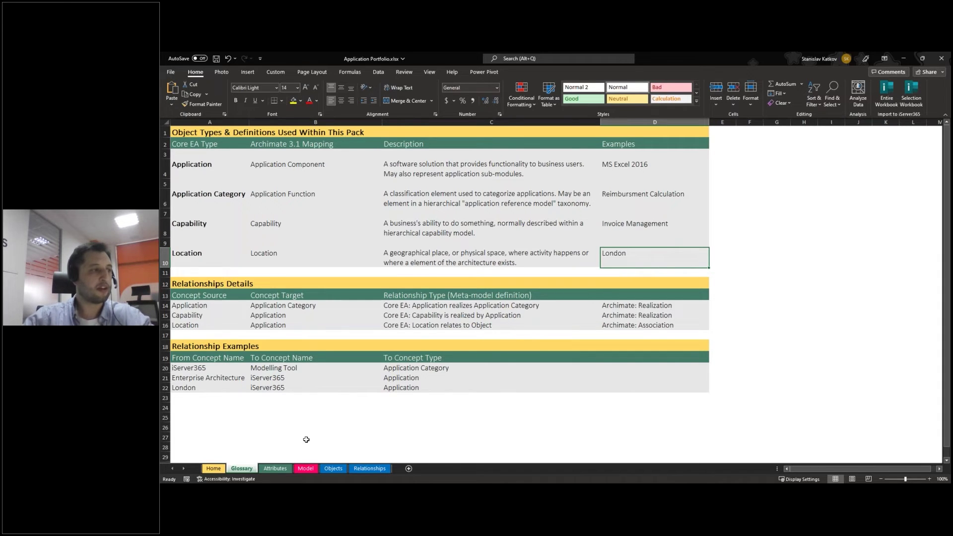
left_click(271, 470)
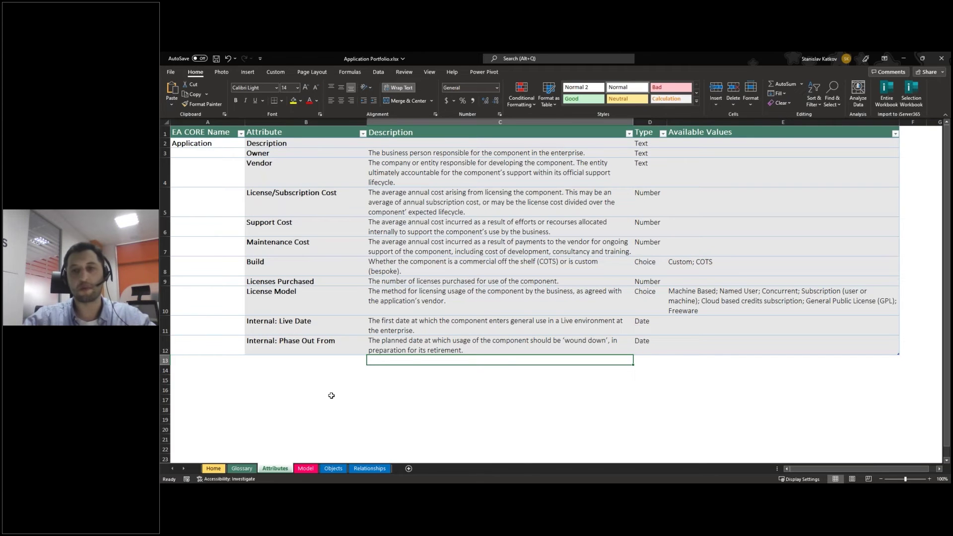
Step: View the Model diagram, then the Objects sheet with column A selected
left_click(306, 468)
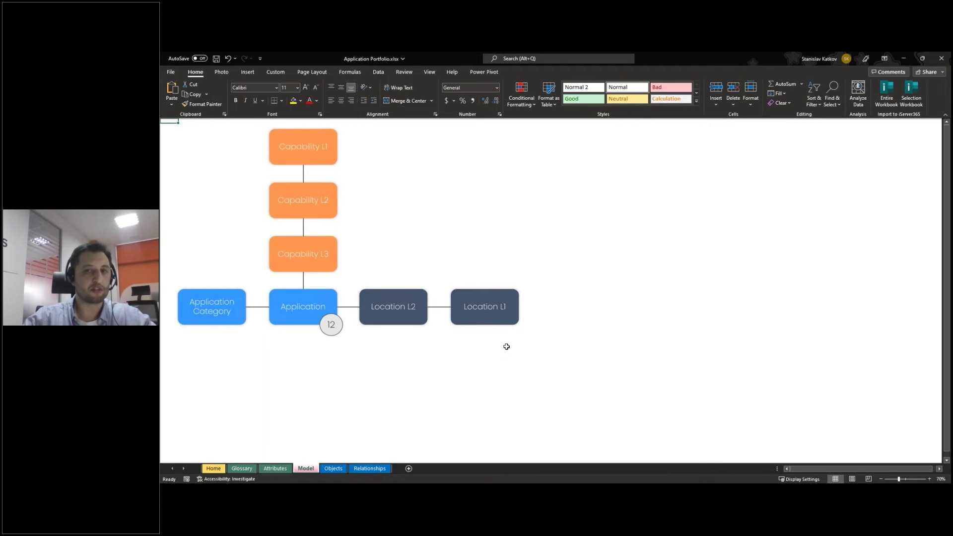
left_click(333, 468)
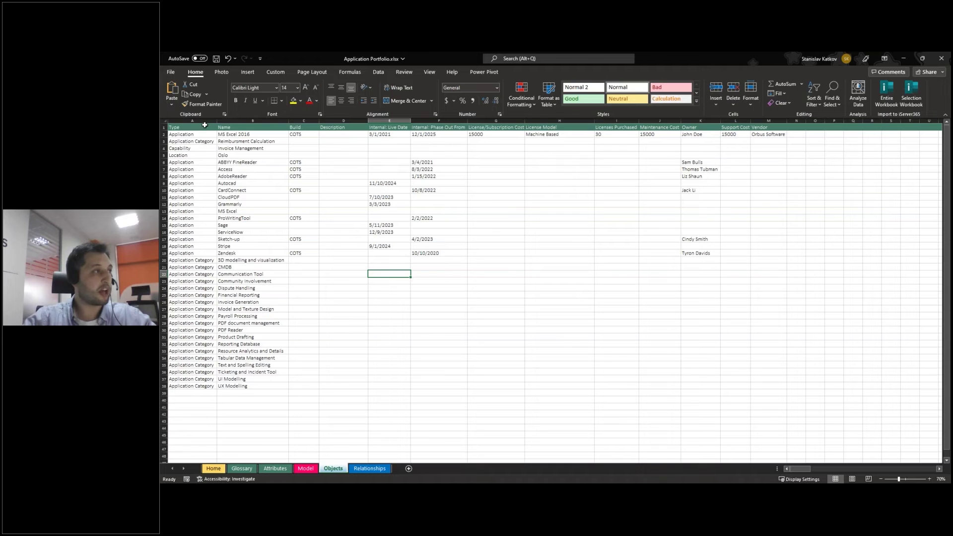
left_click(192, 121)
Step: Minimize the Application Portfolio and Core Report Pack workbooks to reveal the Orbus hub page
left_click(253, 121)
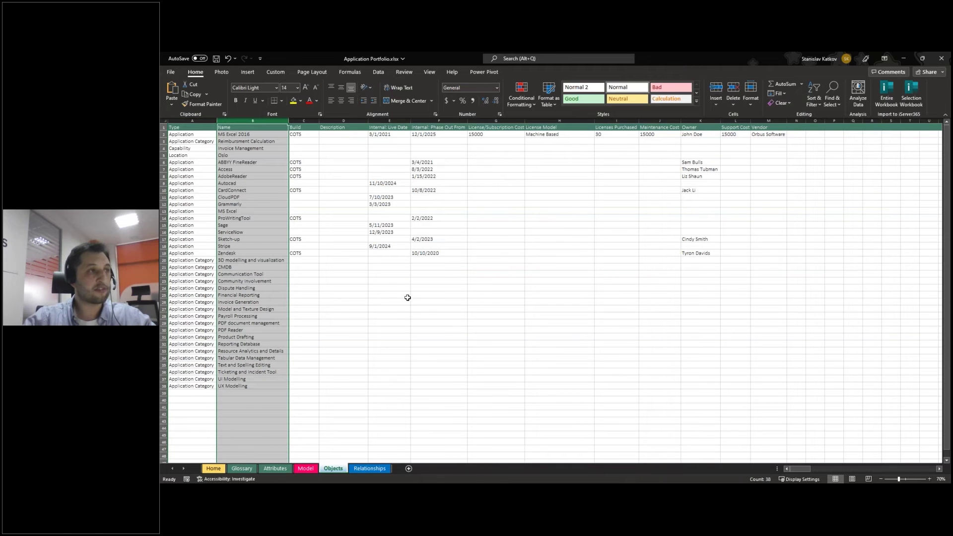
left_click(756, 321)
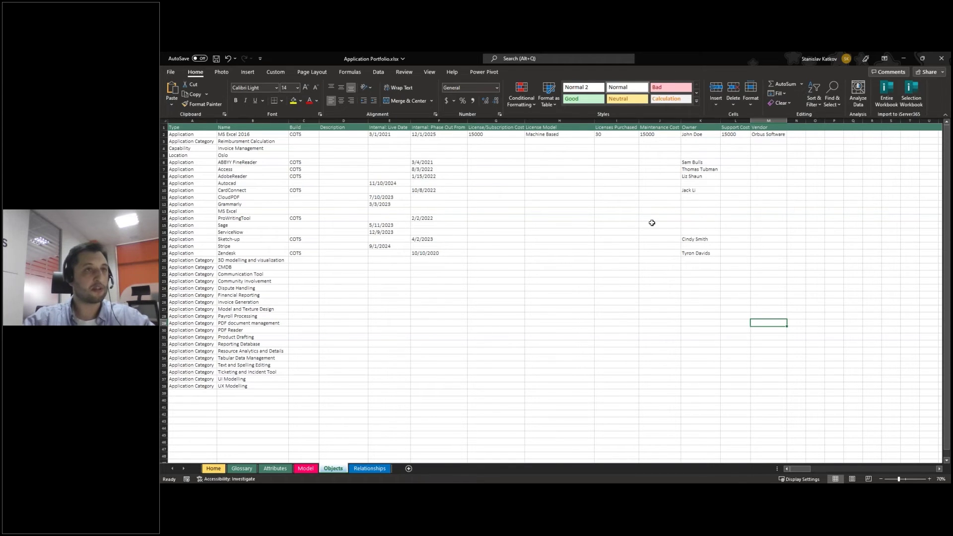
left_click(904, 58)
left_click(903, 58)
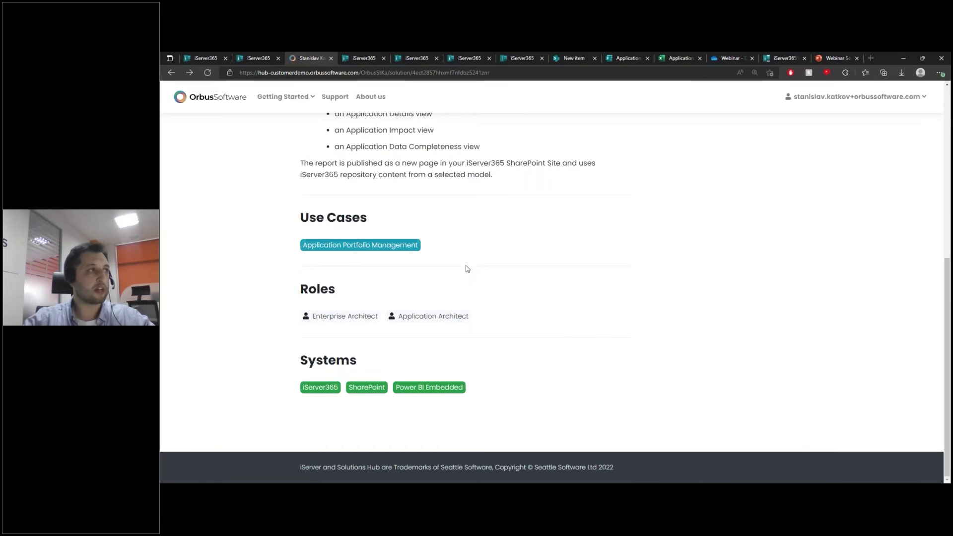
Step: Show iServer365's Application Portfolio (Essential Details) list of 14 applications
left_click(364, 59)
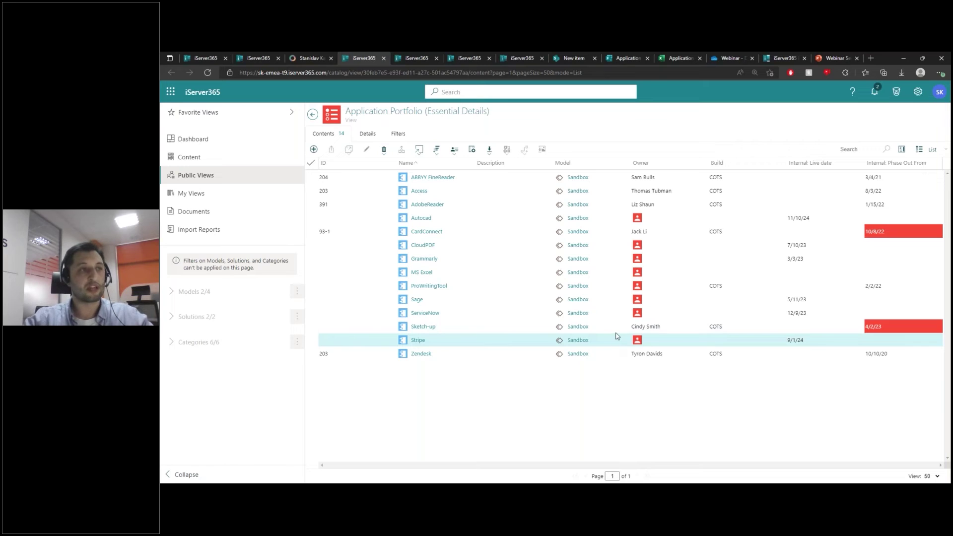
Step: Browse the Locations, Category and Capability Realization views, ending on the SharePoint new-item form
left_click(416, 57)
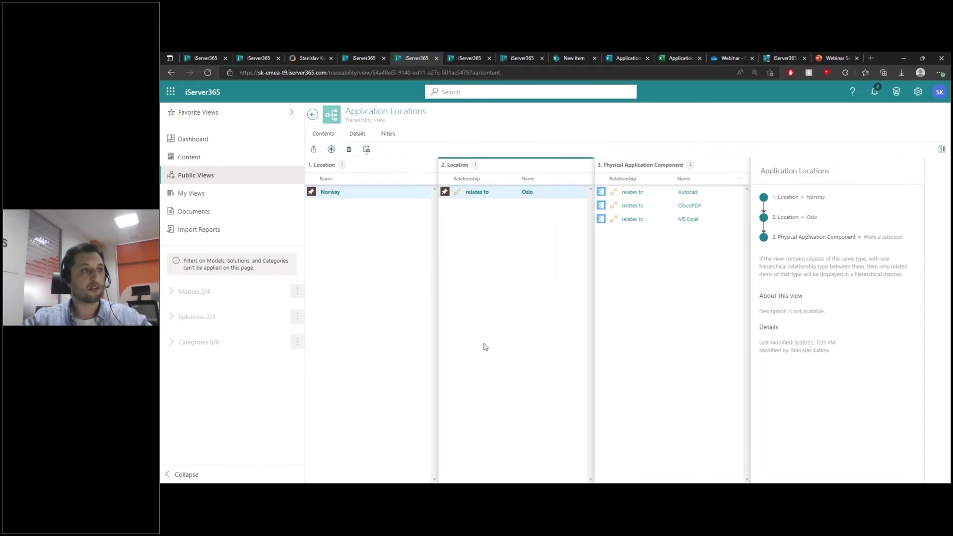
left_click(469, 58)
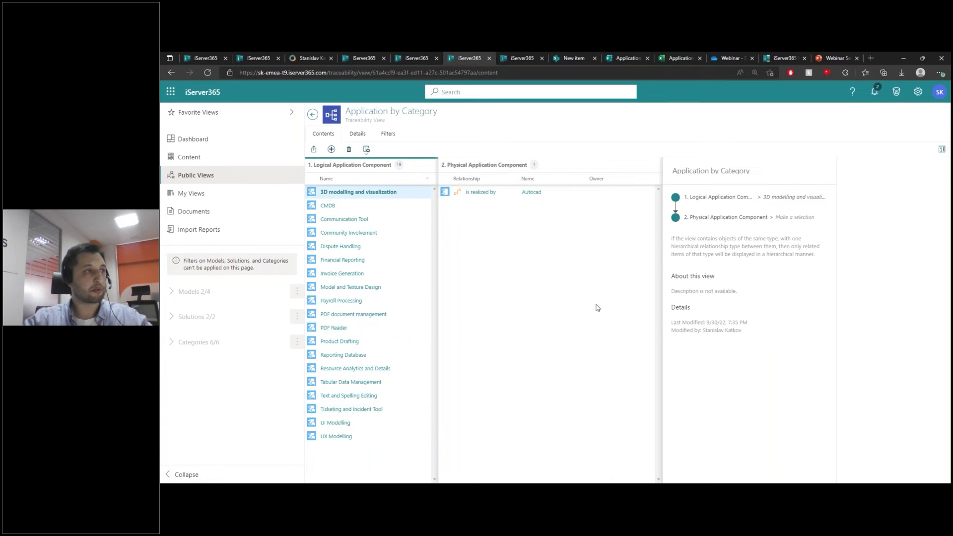
left_click(519, 57)
left_click_drag(640, 480, 607, 479)
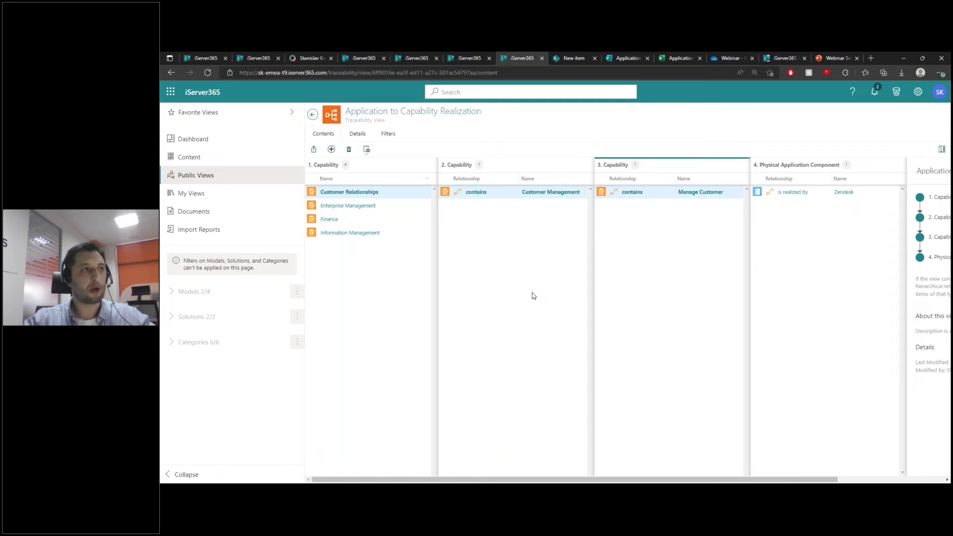
key("ctrl+Tab")
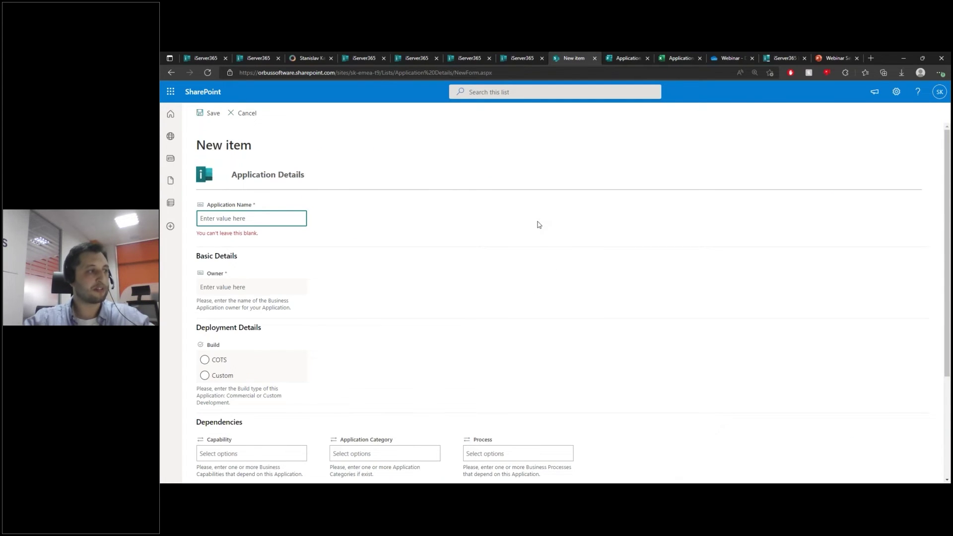
Step: Enter application name ClickPro, fill in the owner's name, and set build type COTS
scroll(539, 224, "down", 1)
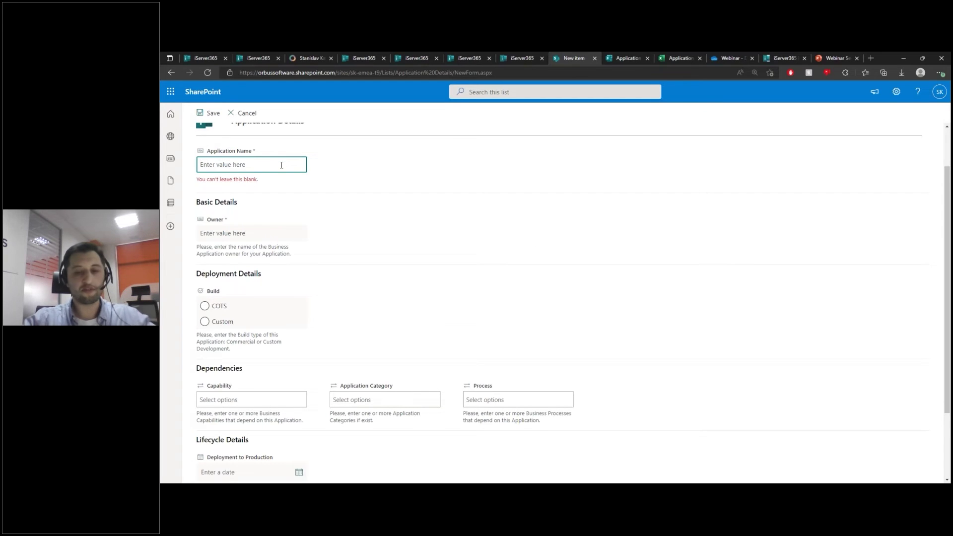
type("ClickPro")
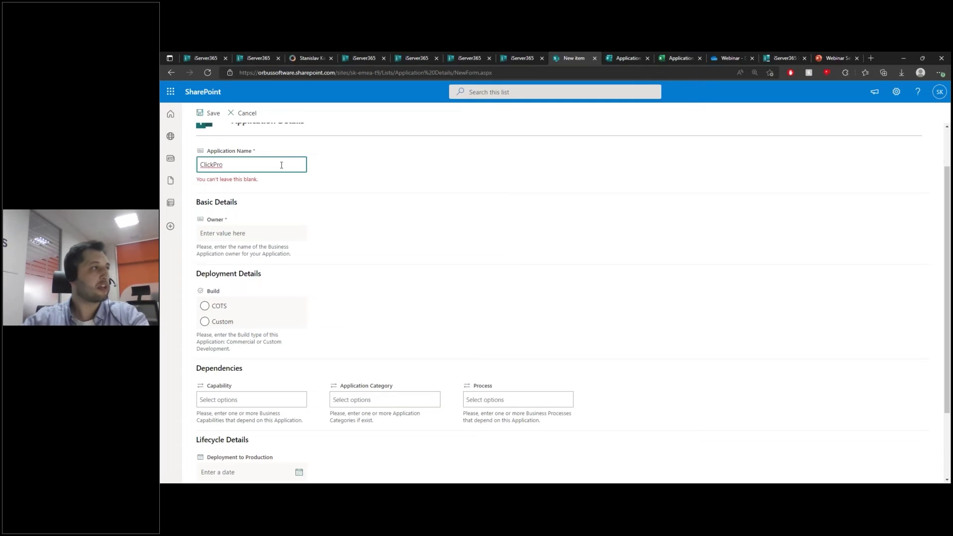
left_click(267, 233)
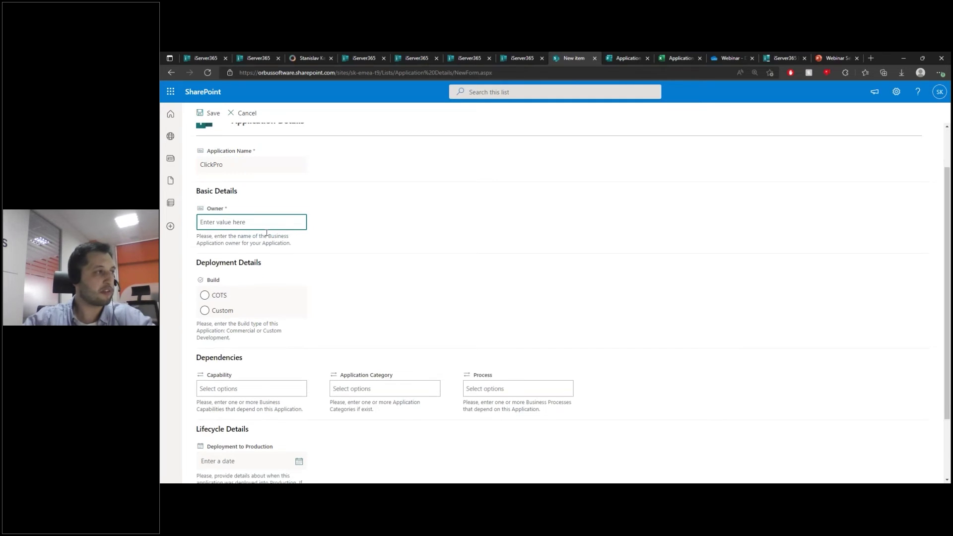
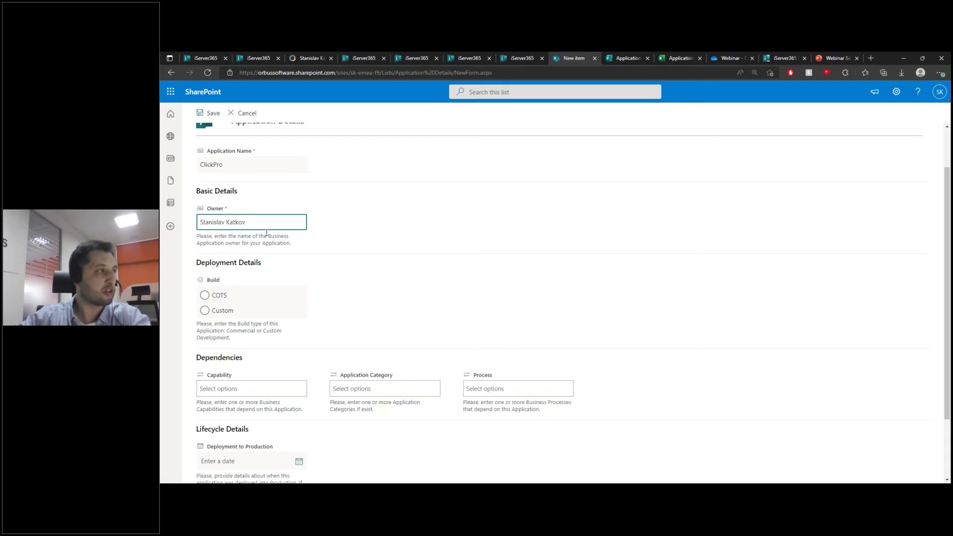
left_click(205, 297)
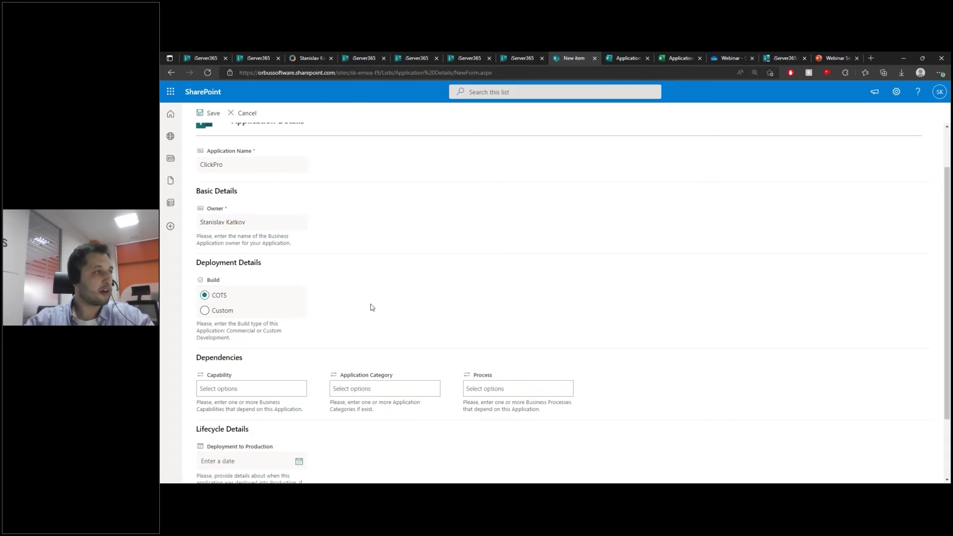
Step: Choose Product Drafting as the category and Finance as the capability
scroll(372, 307, "down", 1)
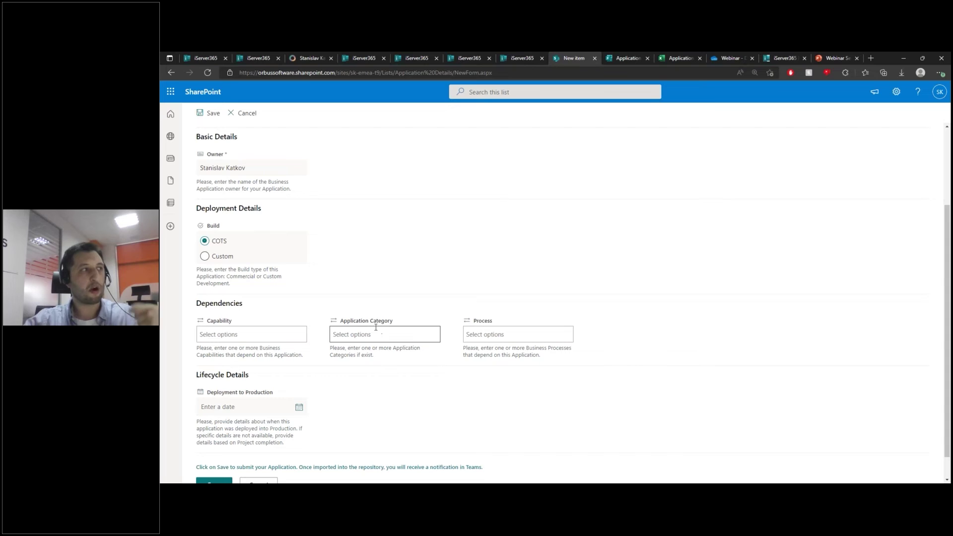
left_click(377, 331)
scroll(376, 267, "down", 1)
scroll(376, 267, "down", 1)
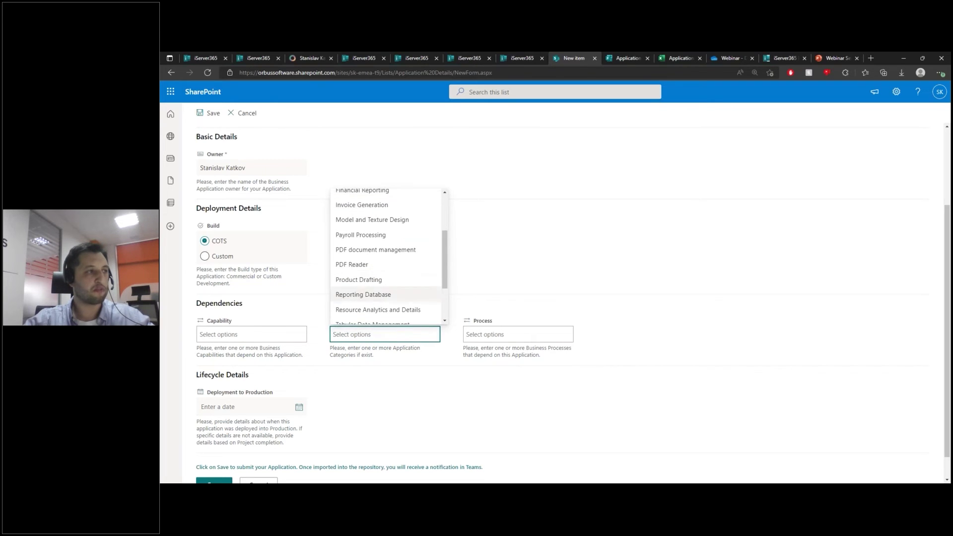
left_click(392, 280)
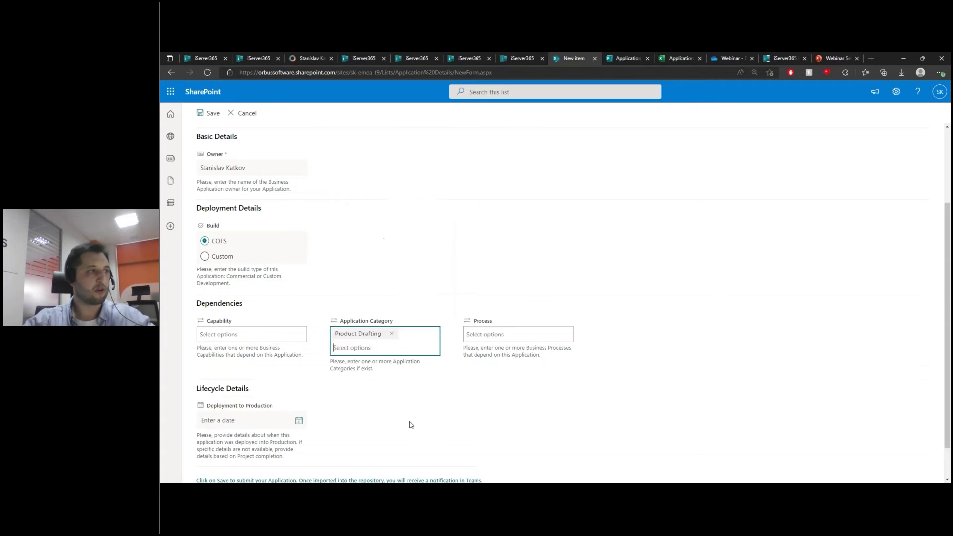
left_click(269, 333)
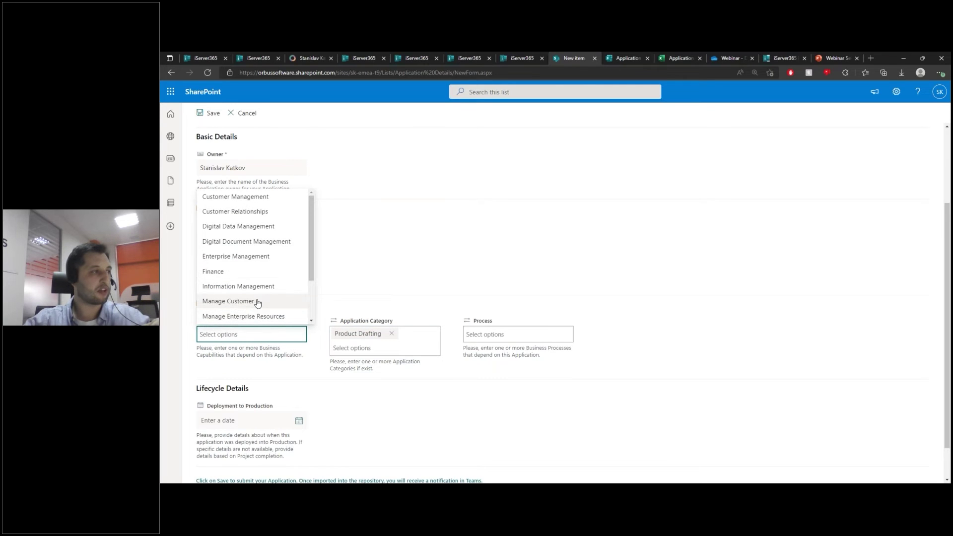
left_click(267, 277)
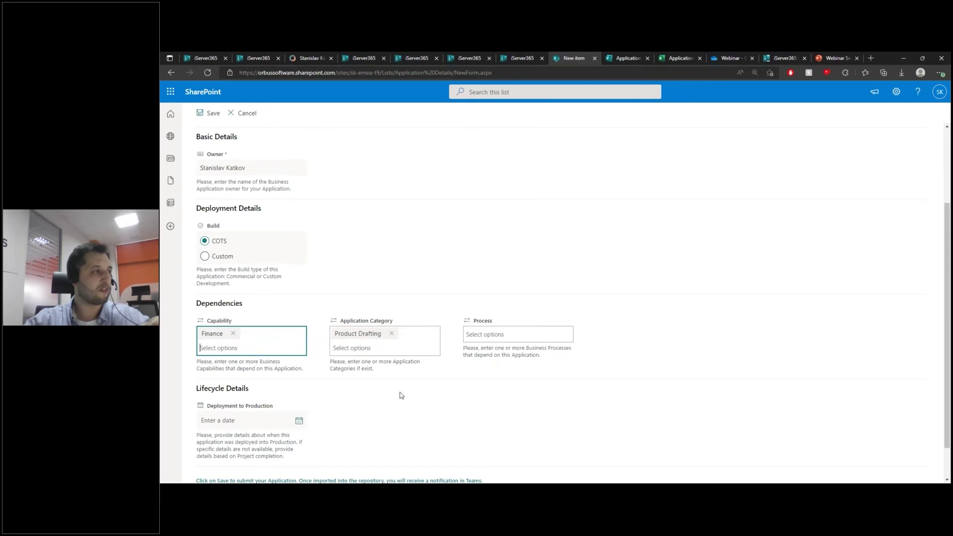
Step: Set Deployment to Production to September 15, 2022 and save the item
scroll(417, 411, "down", 1)
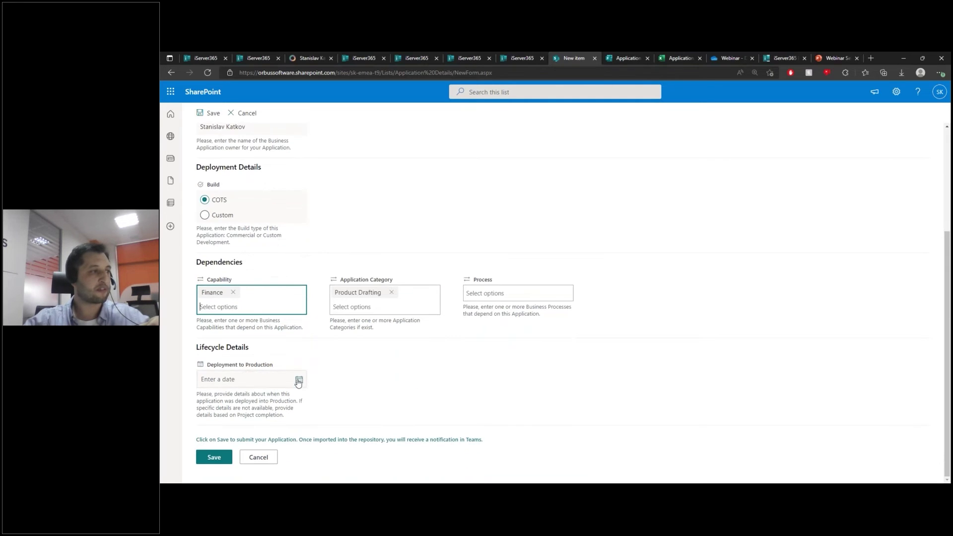
left_click(299, 379)
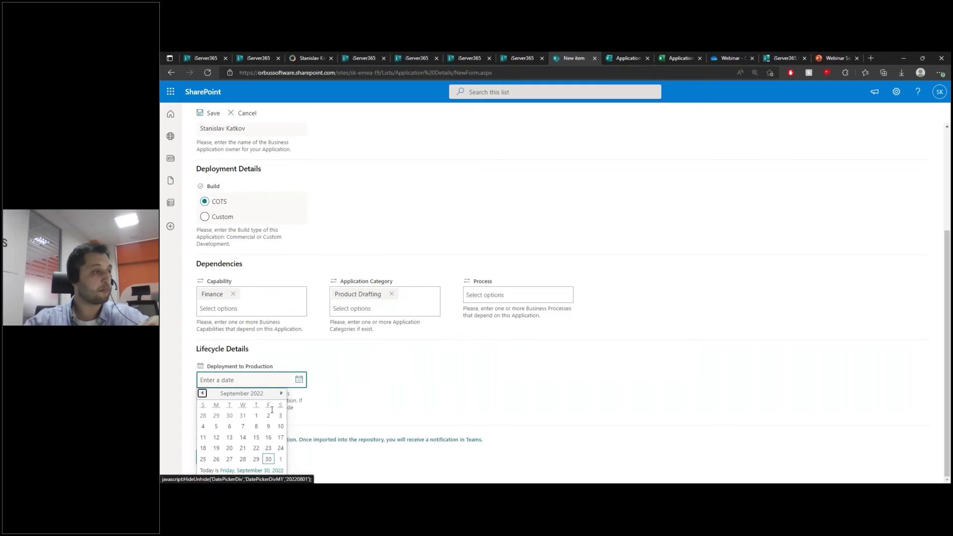
left_click(256, 438)
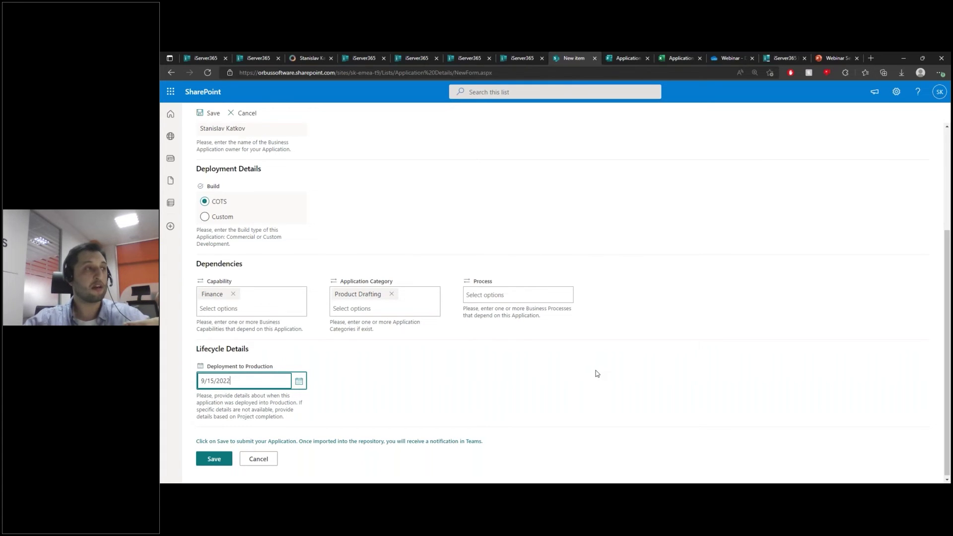
left_click(209, 459)
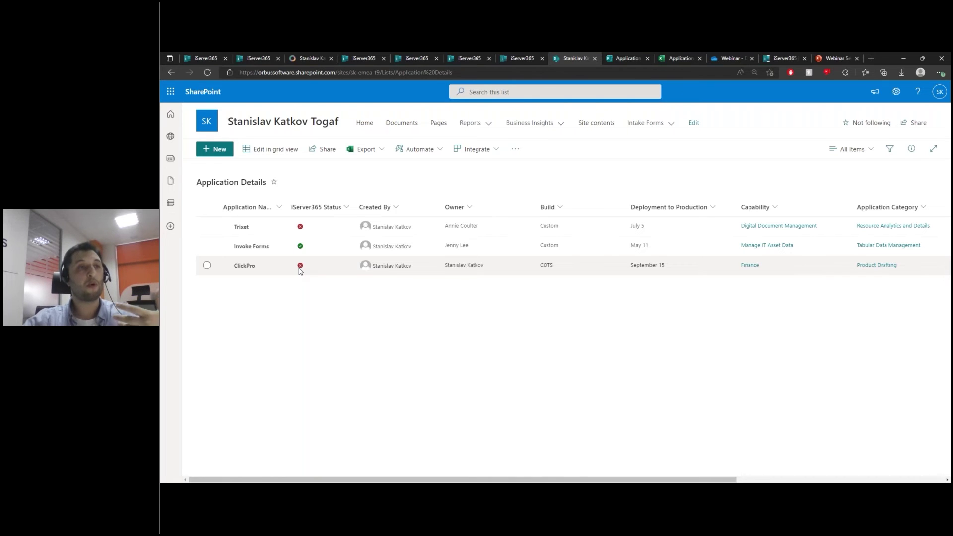
Step: Check the new ClickPro row in Application Details, then go to the Forms survey
left_click_drag(435, 479, 548, 480)
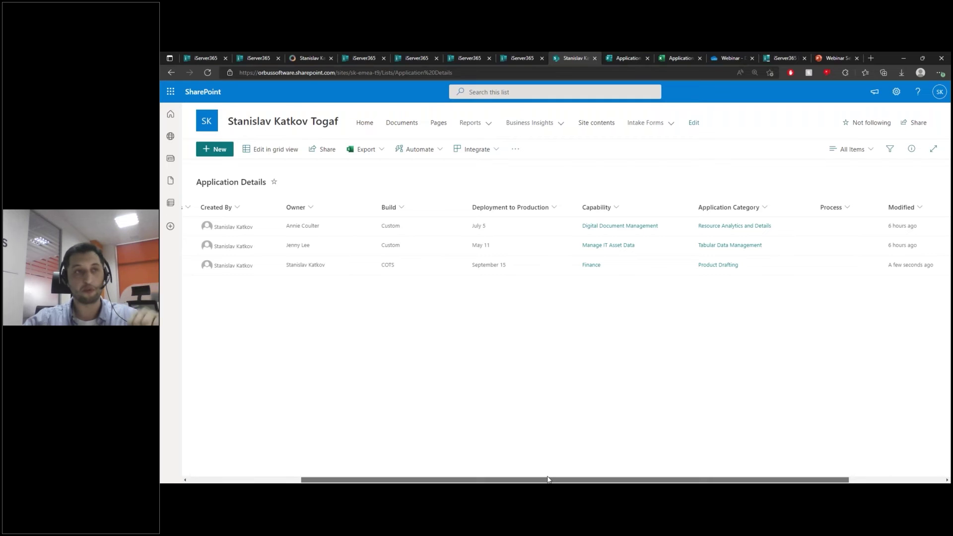
left_click_drag(548, 480, 453, 480)
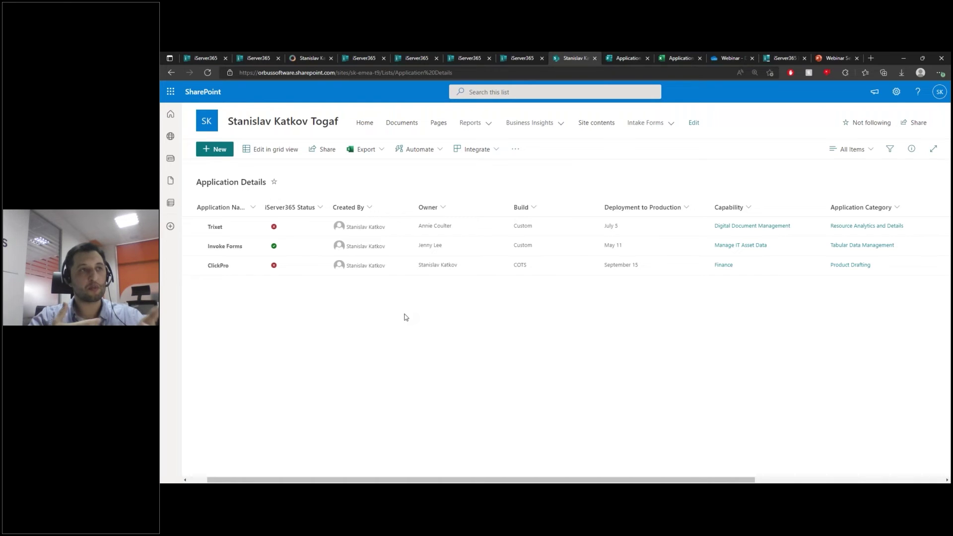
left_click(626, 58)
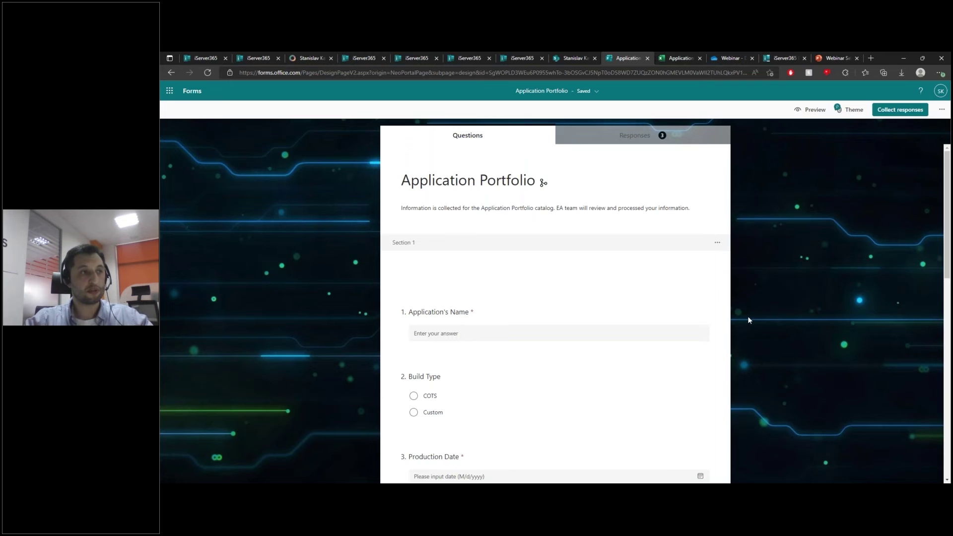
Step: Scroll through the Name, Build Type and Production Date questions, then return to the responses workbook
left_click(674, 58)
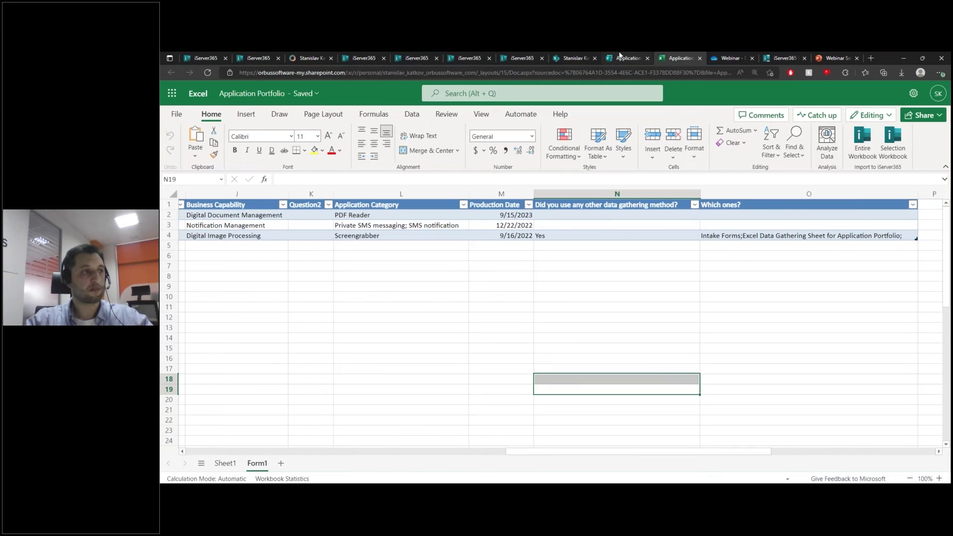
left_click(620, 57)
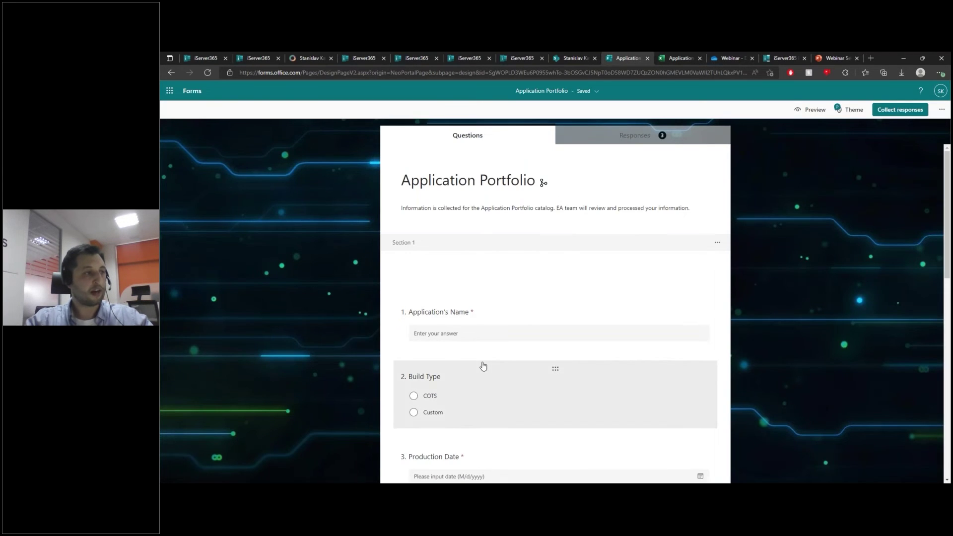
scroll(489, 366, "down", 1)
scroll(496, 367, "down", 5)
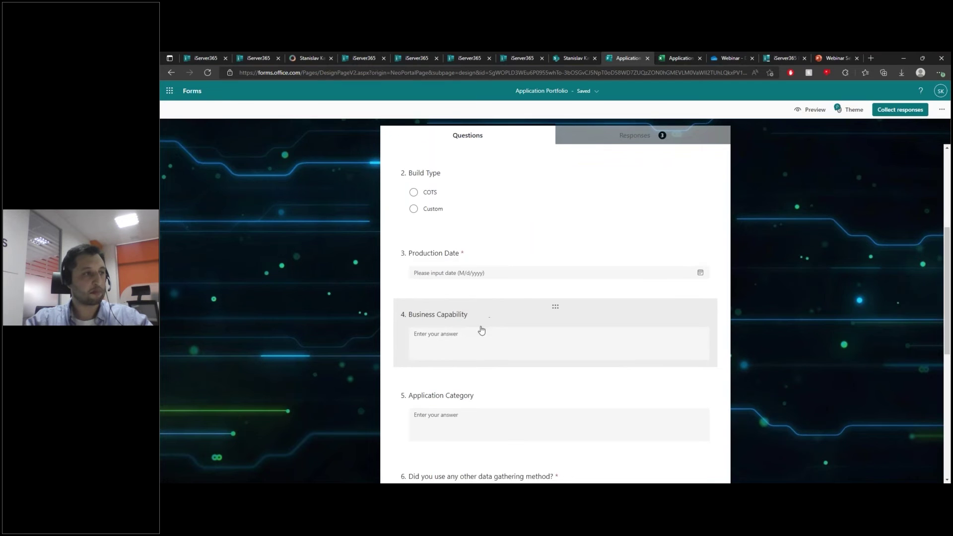
scroll(538, 404, "down", 3)
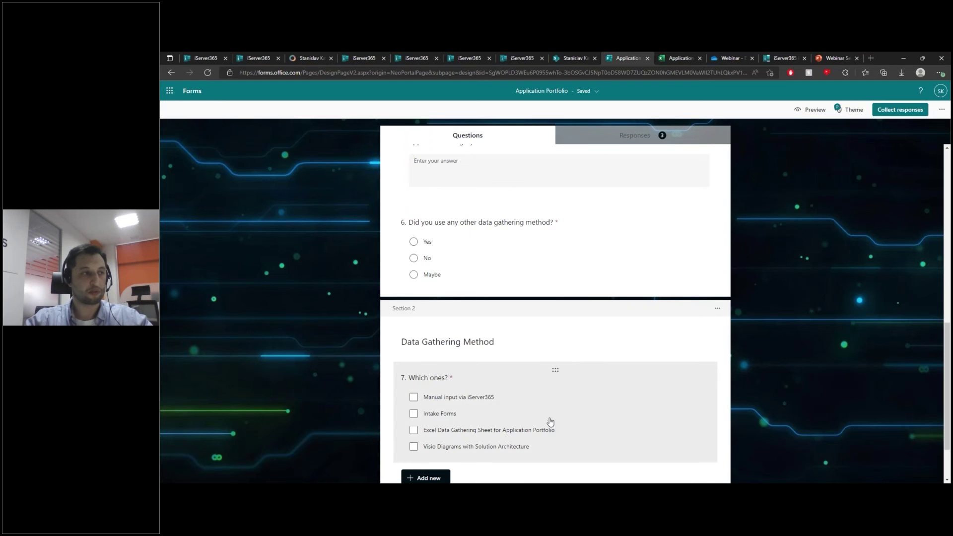
scroll(548, 416, "up", 4)
left_click(670, 57)
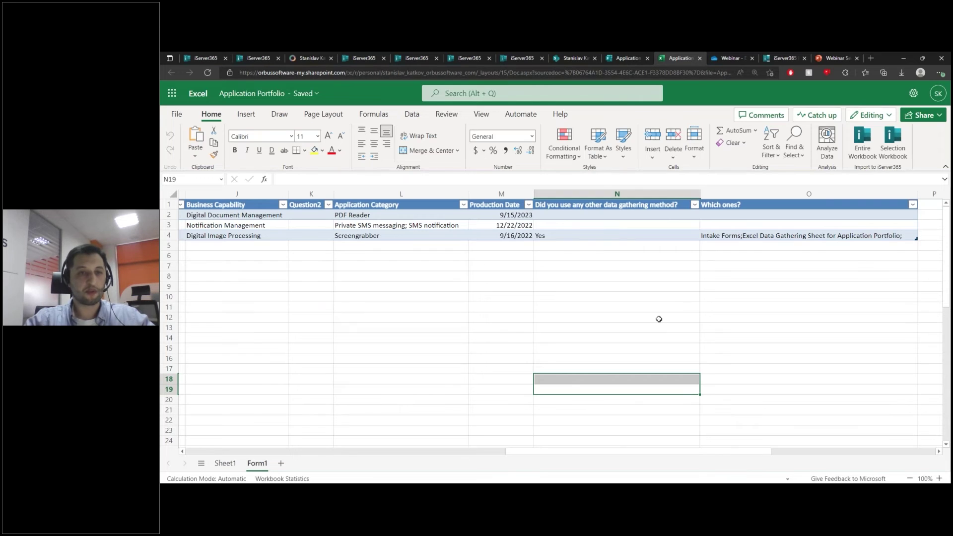
left_click_drag(618, 452, 389, 462)
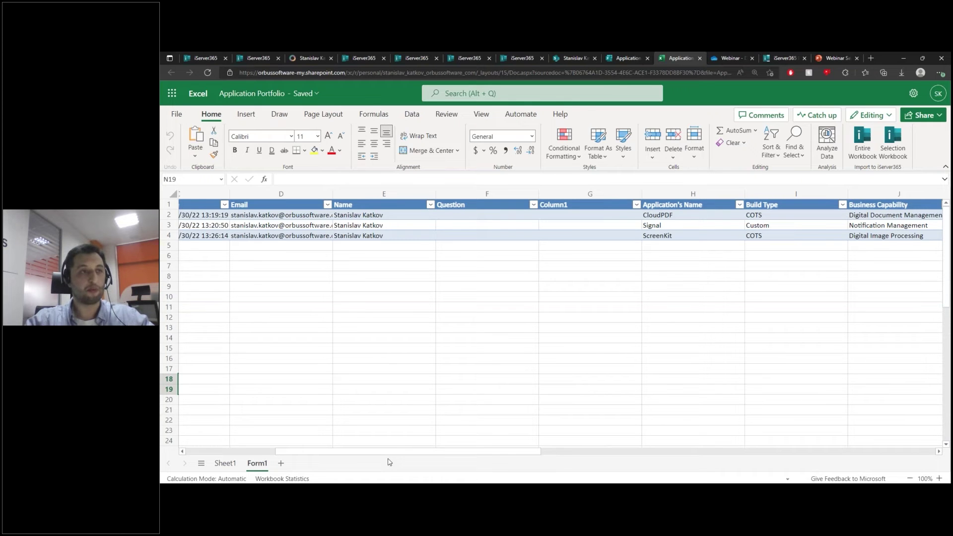
left_click_drag(388, 461, 576, 449)
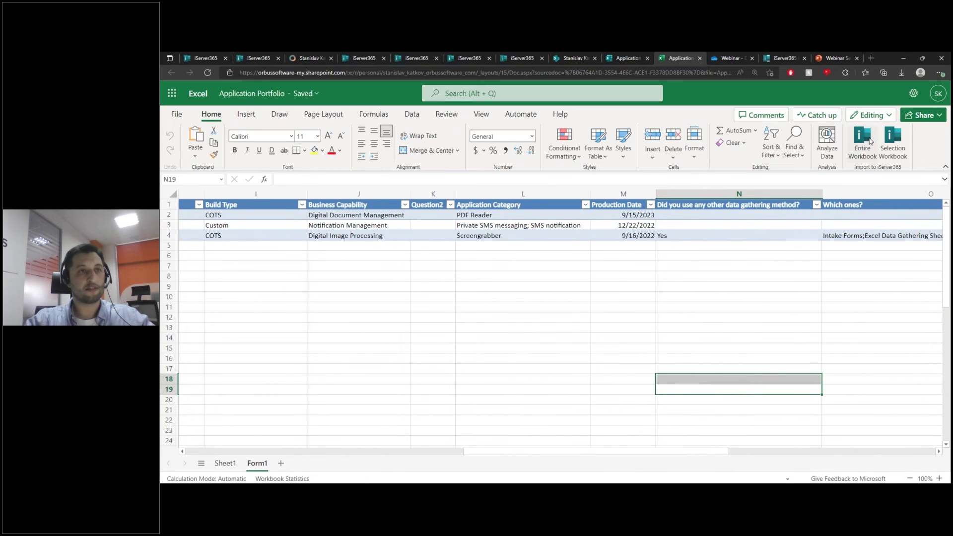
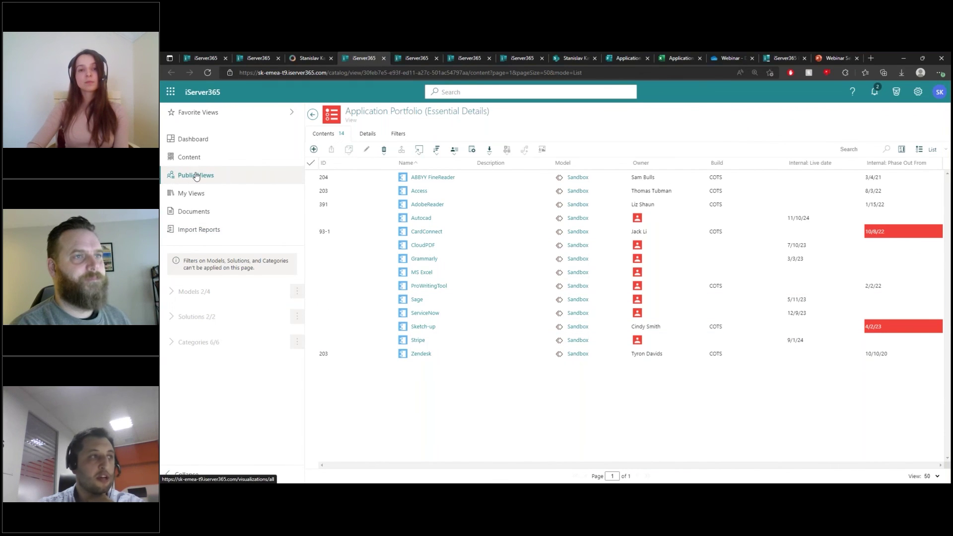
Step: Reload the portfolio list so Invoice Forms appears as a Custom build among 15 applications
left_click(181, 180)
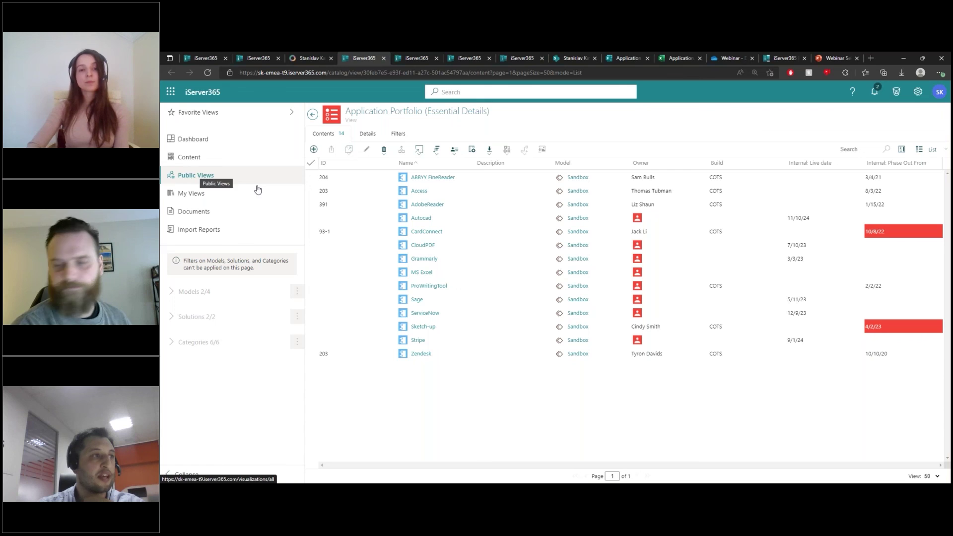
left_click(529, 354)
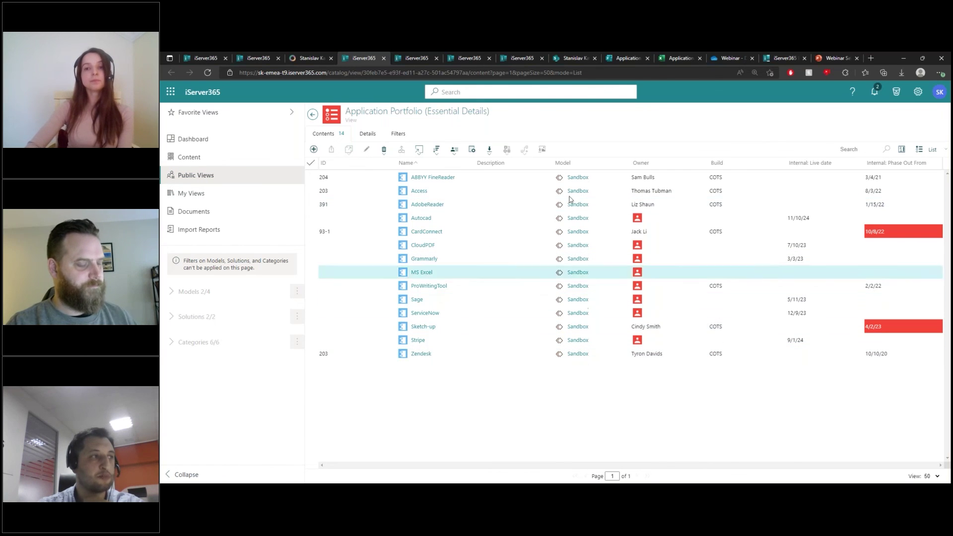
left_click(411, 137)
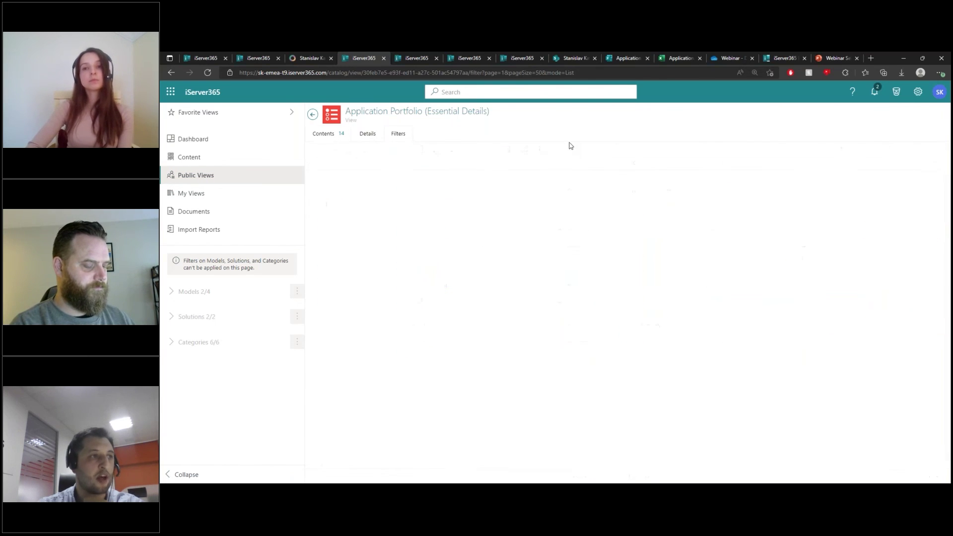
left_click(323, 134)
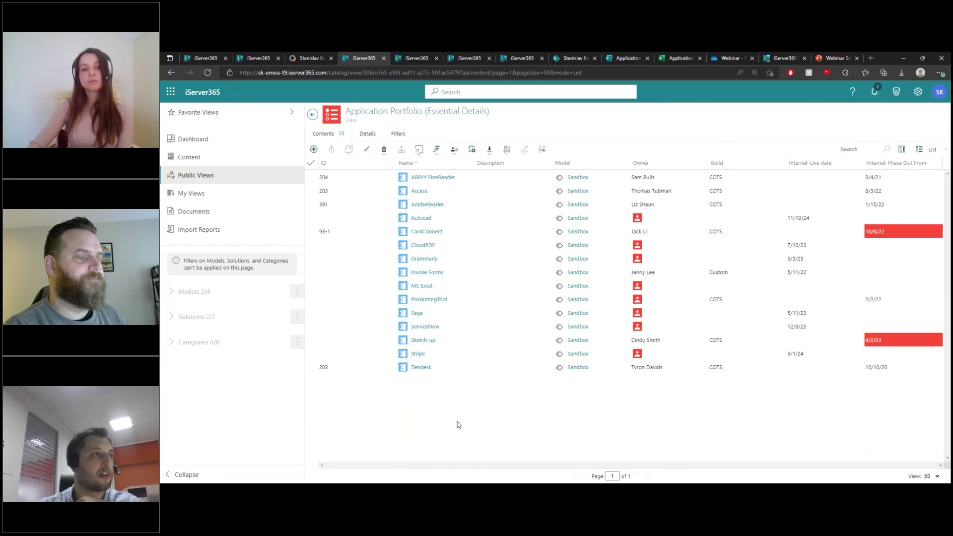
Step: Generate an OData live link for the Application Portfolio (Essential Details) view
left_click(489, 150)
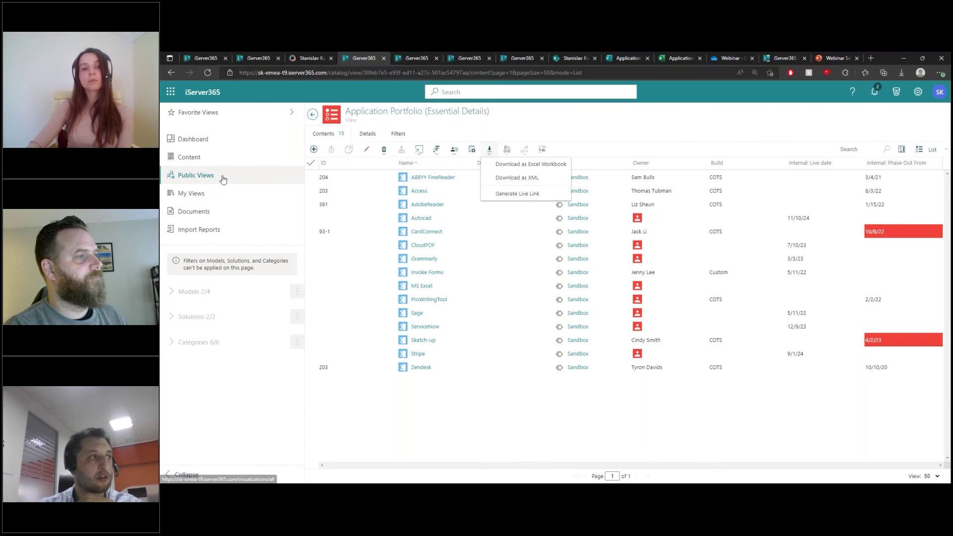
left_click(506, 197)
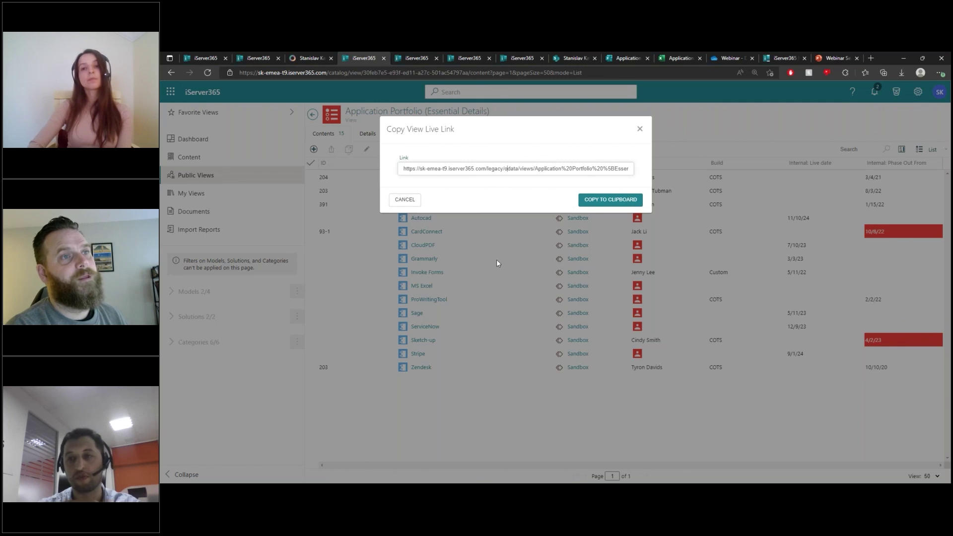
Step: Close the live link dialog, review the view's name, owner and display settings, then return to Contents
left_click(640, 130)
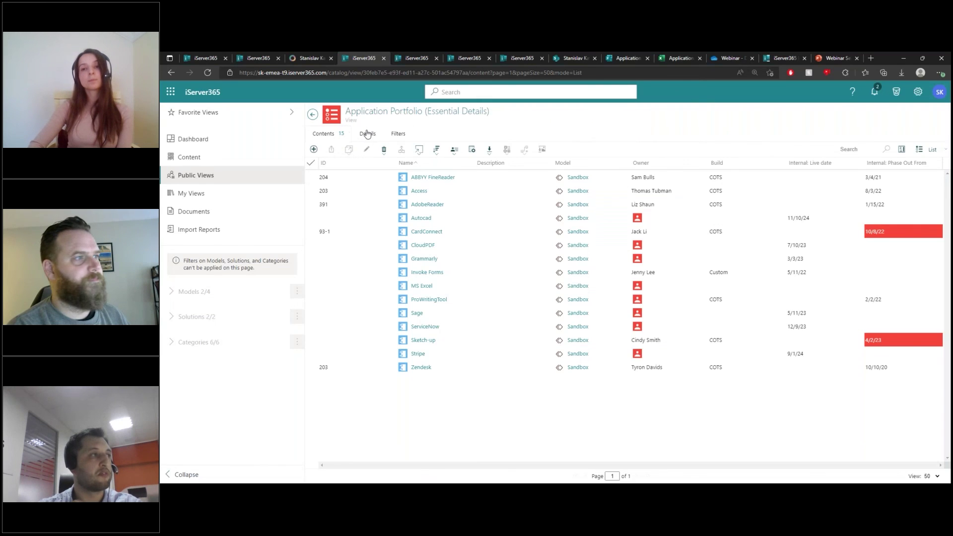
left_click(367, 134)
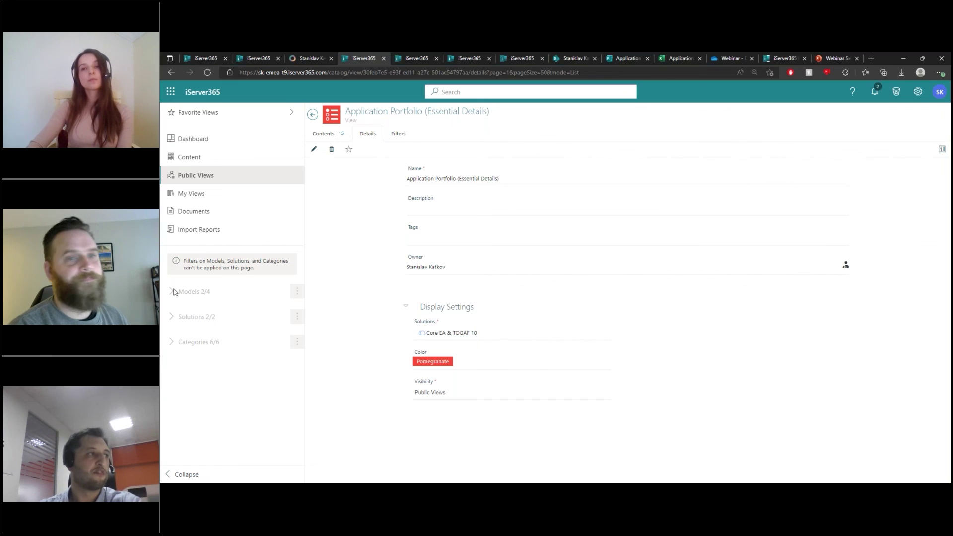
left_click(326, 138)
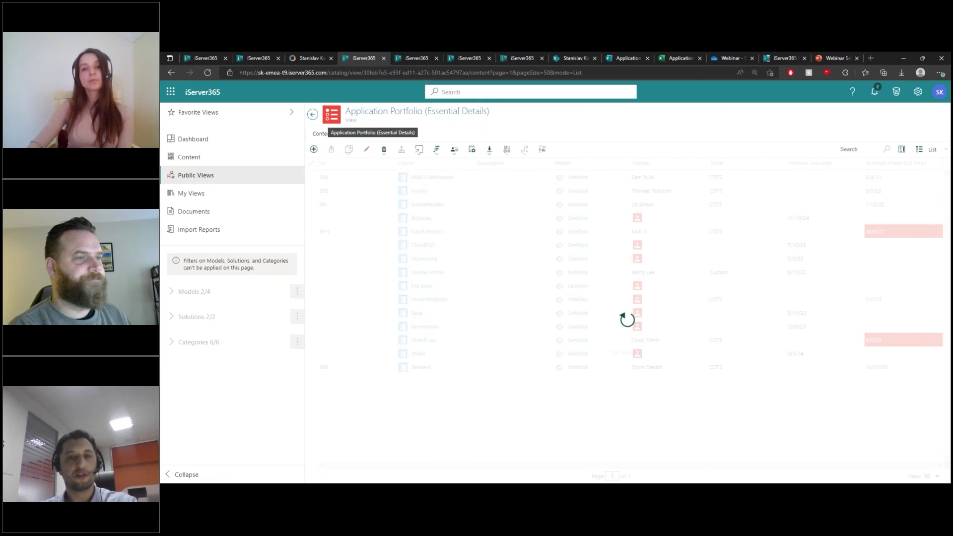